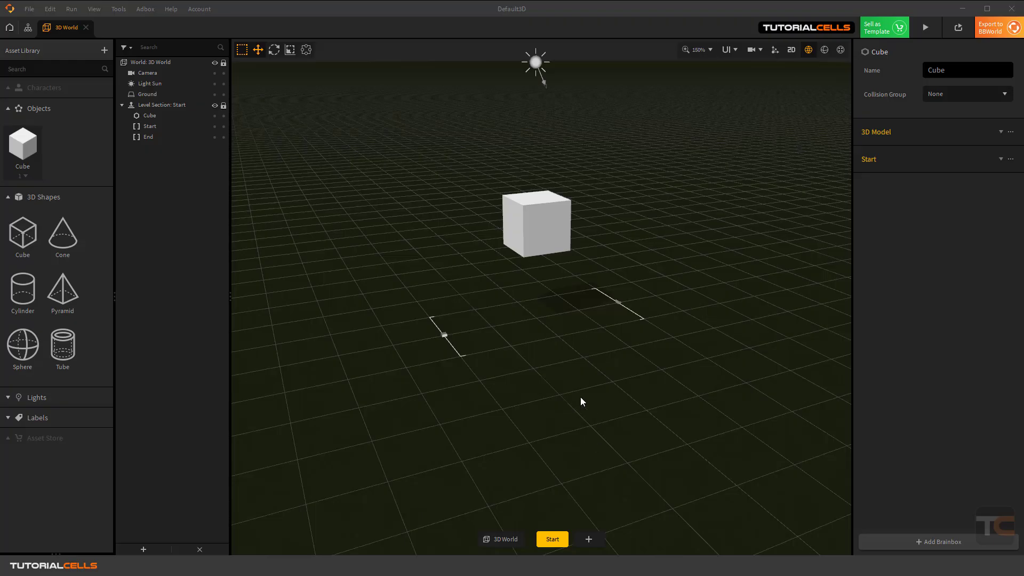
# Add a Rotate movement component to the Cube, with its default speed of 45
pyautogui.click(920, 542)
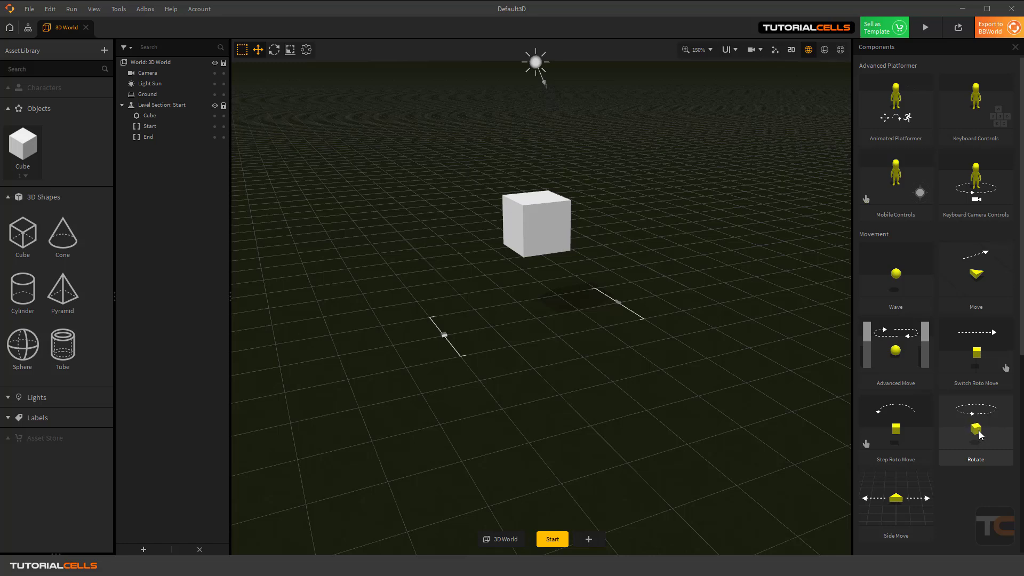
pyautogui.click(976, 428)
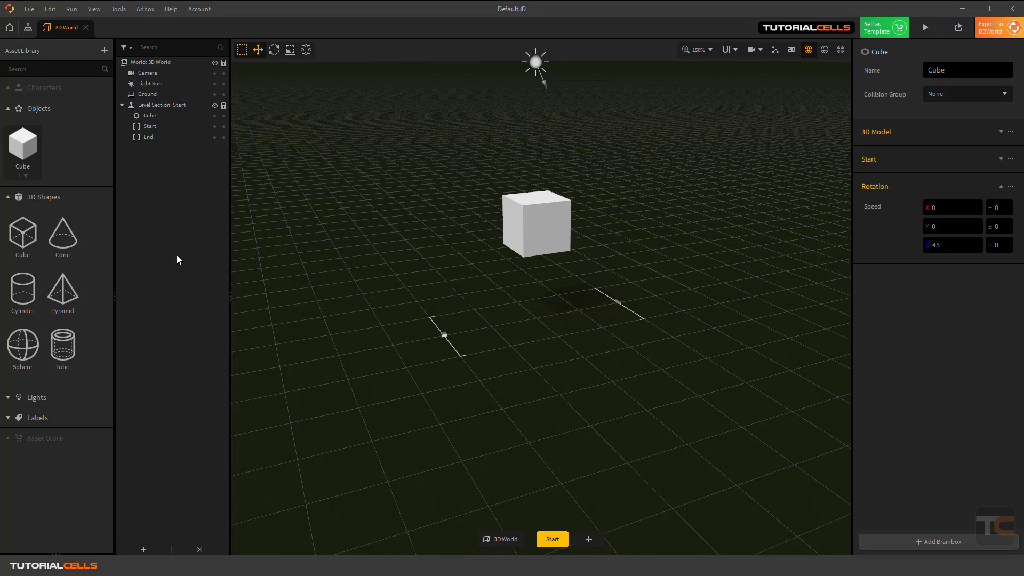
# Open the Cube's node graph, move the Rotate node above 3D Model, and return to 3D World
pyautogui.doubleClick(22, 145)
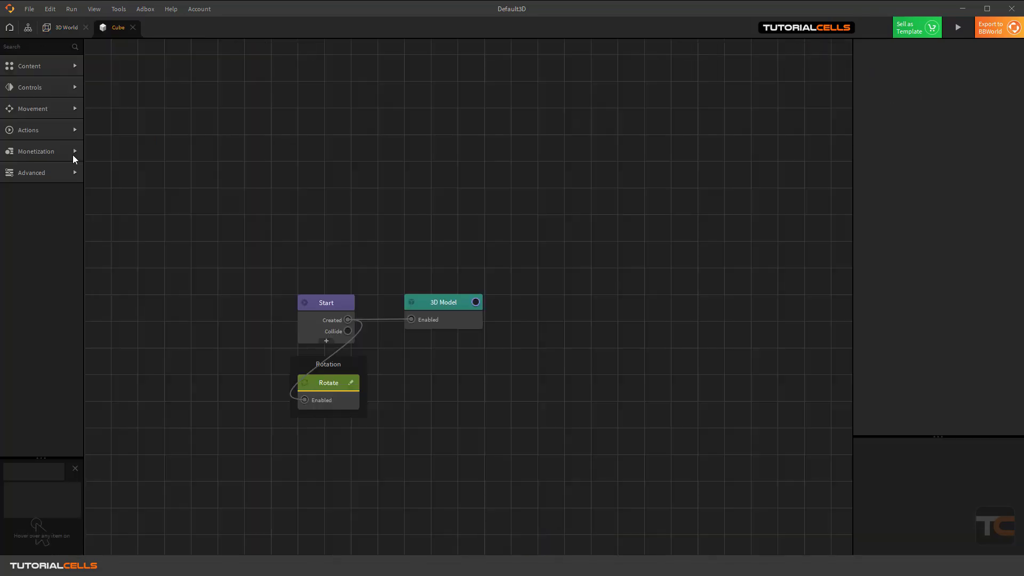
pyautogui.moveTo(320, 366)
pyautogui.mouseDown()
pyautogui.moveTo(460, 225)
pyautogui.moveTo(446, 176)
pyautogui.mouseUp()
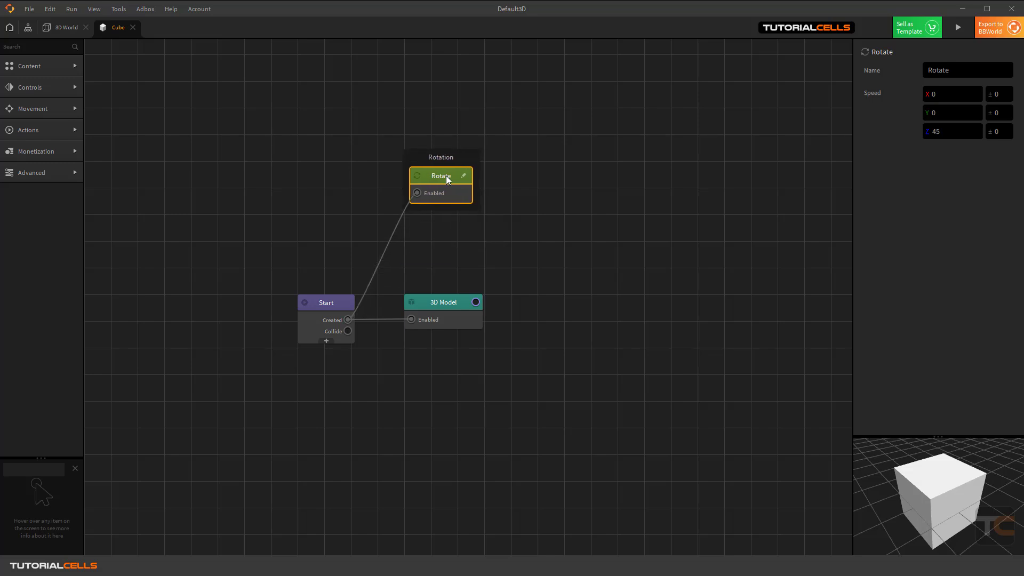
pyautogui.click(68, 27)
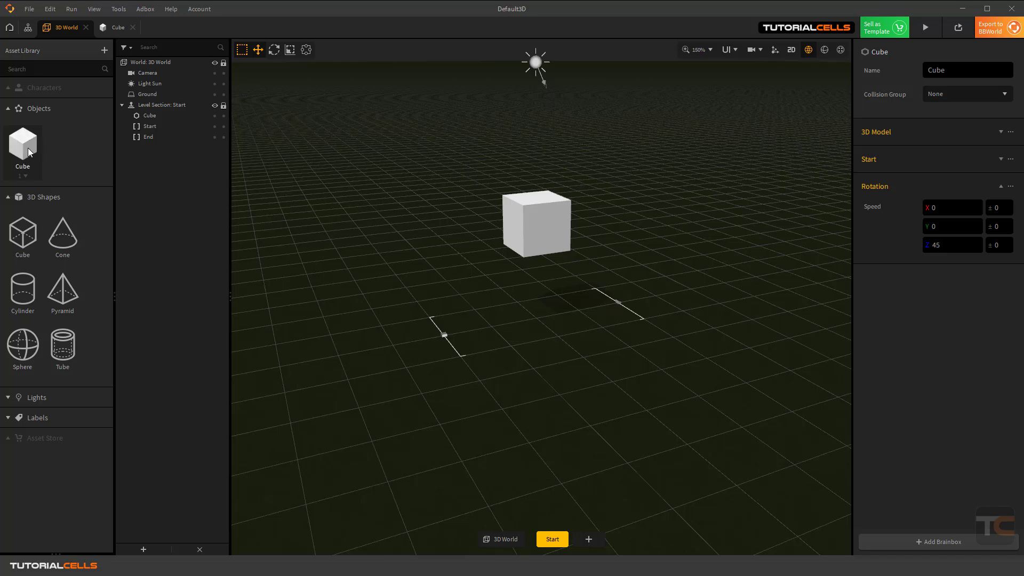
# Change the Cube's physics from Kinematic to Dynamic and start a level preview
pyautogui.click(999, 160)
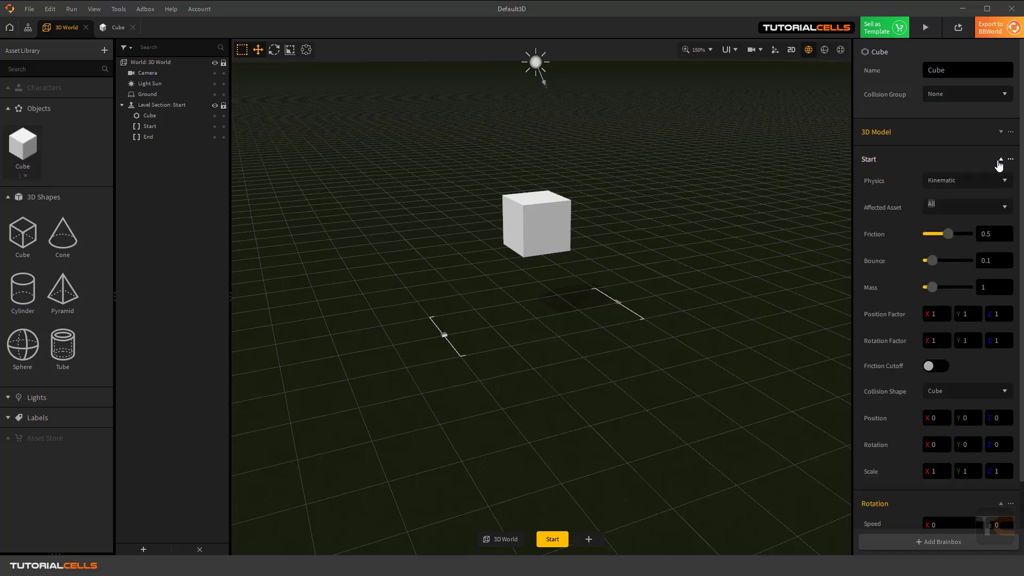
pyautogui.click(956, 183)
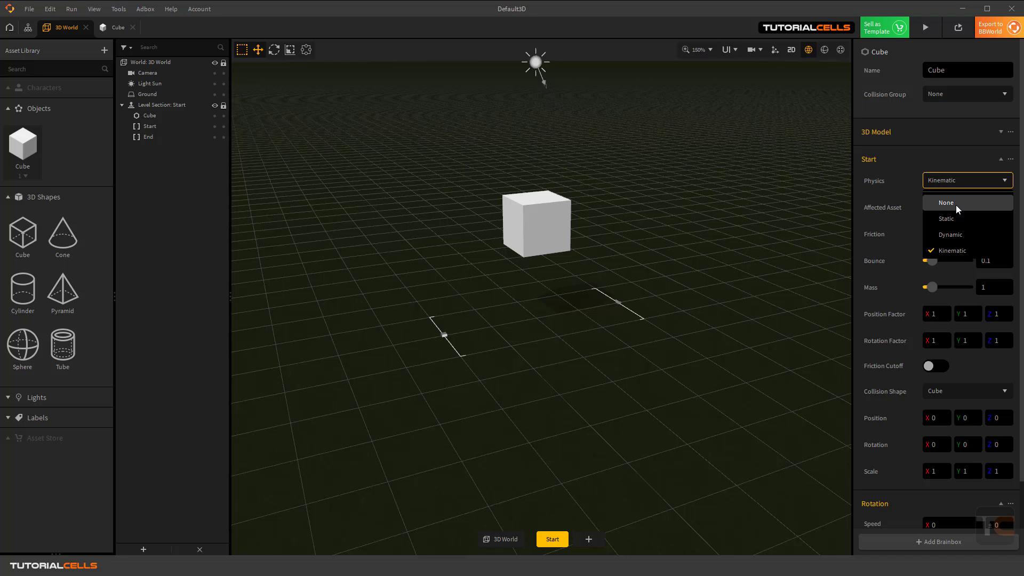
pyautogui.click(955, 233)
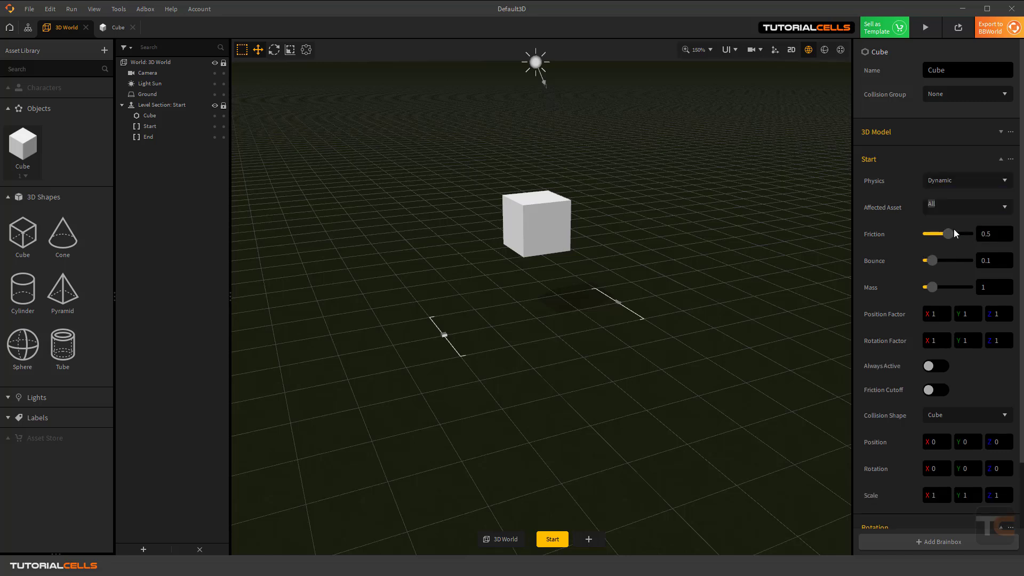
pyautogui.click(925, 27)
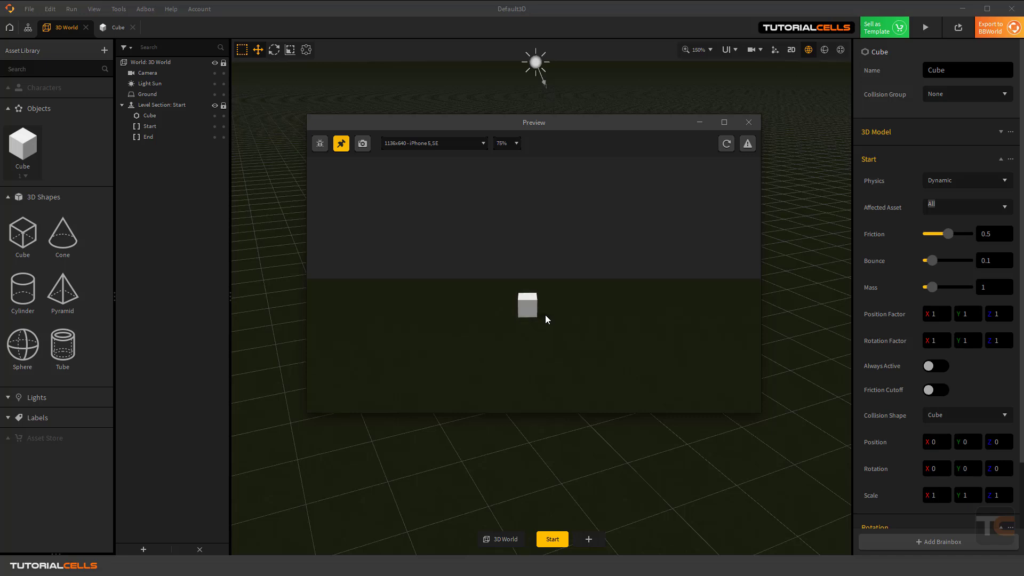
pyautogui.click(748, 121)
pyautogui.scroll(-1, 662, 211)
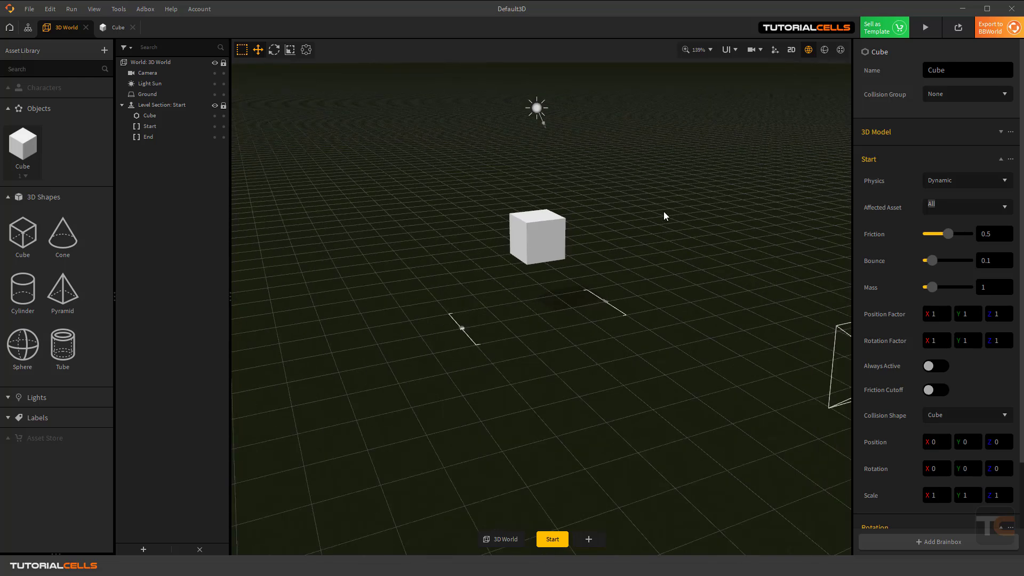
pyautogui.click(747, 51)
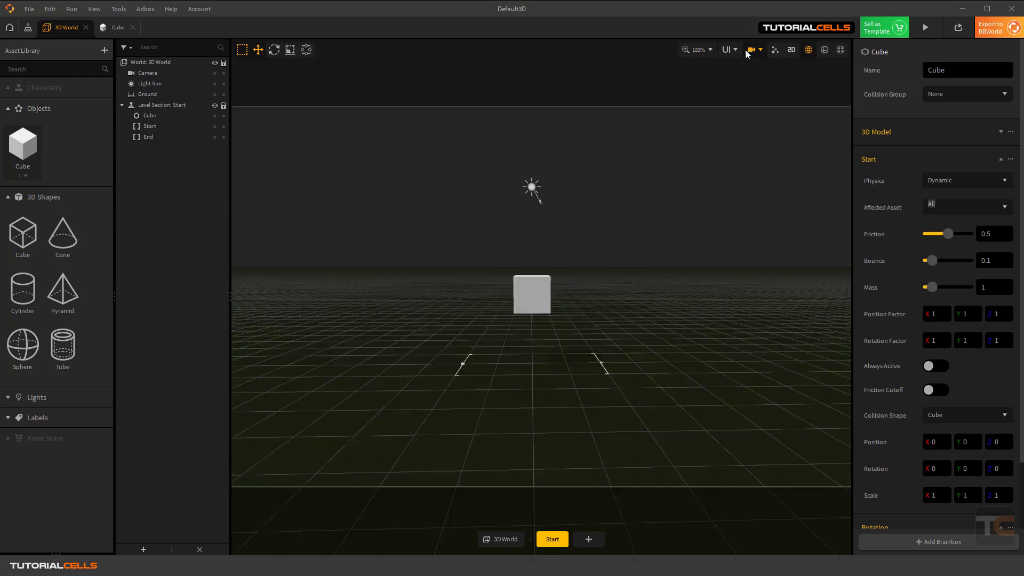
pyautogui.moveTo(655, 233); pyautogui.dragTo(577, 236, button='right')
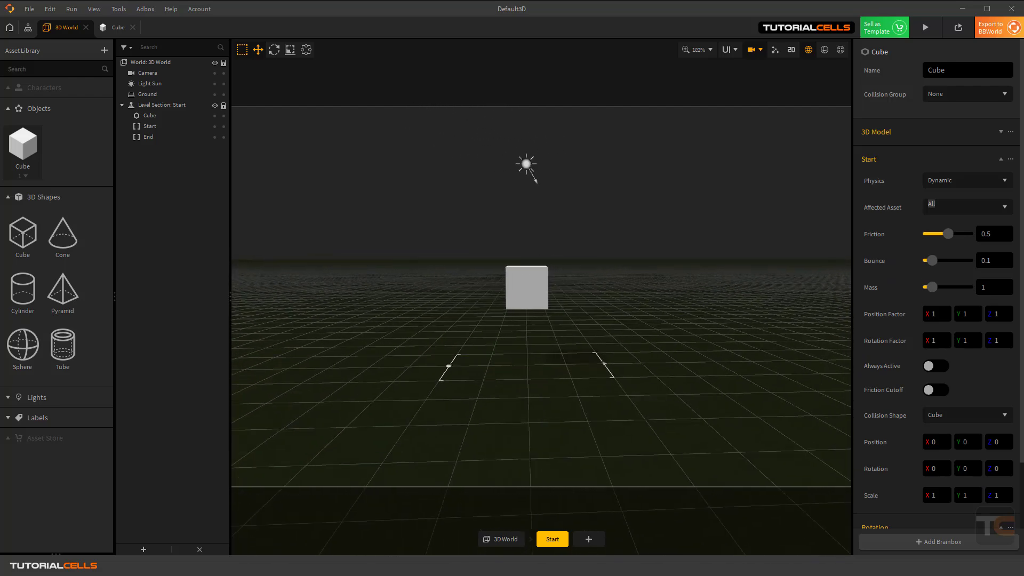
pyautogui.click(751, 51)
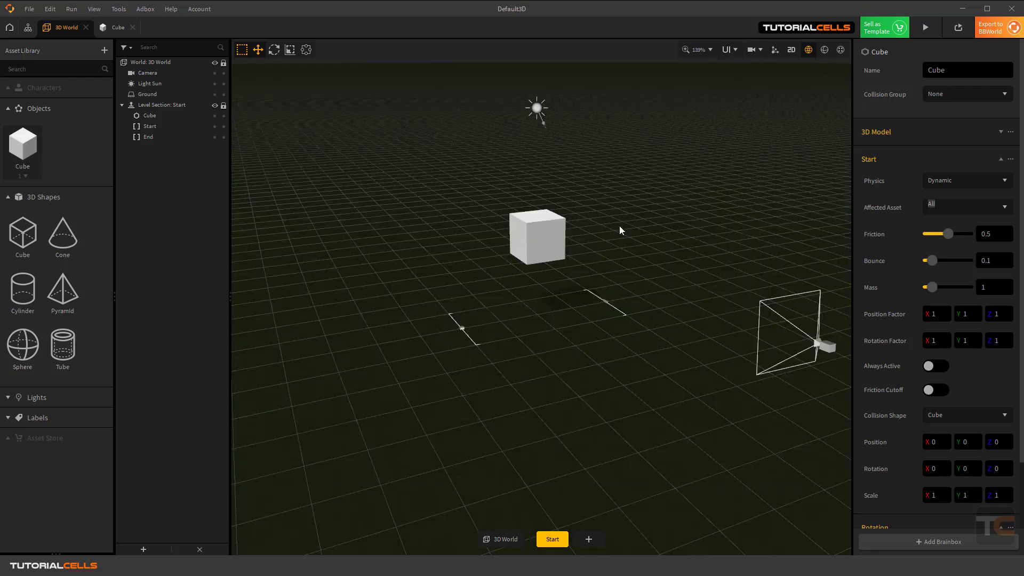
pyautogui.click(539, 237)
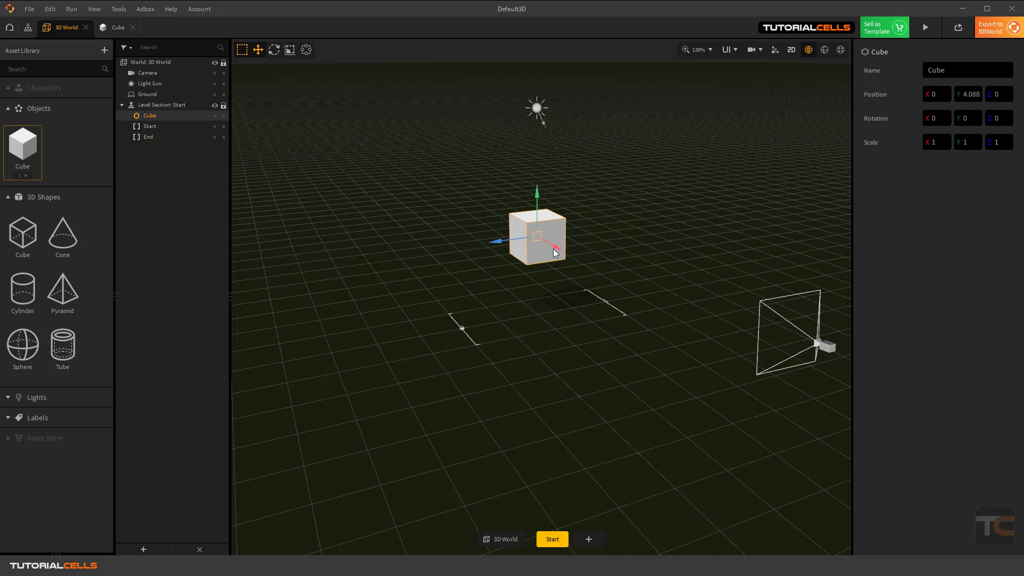
pyautogui.click(24, 148)
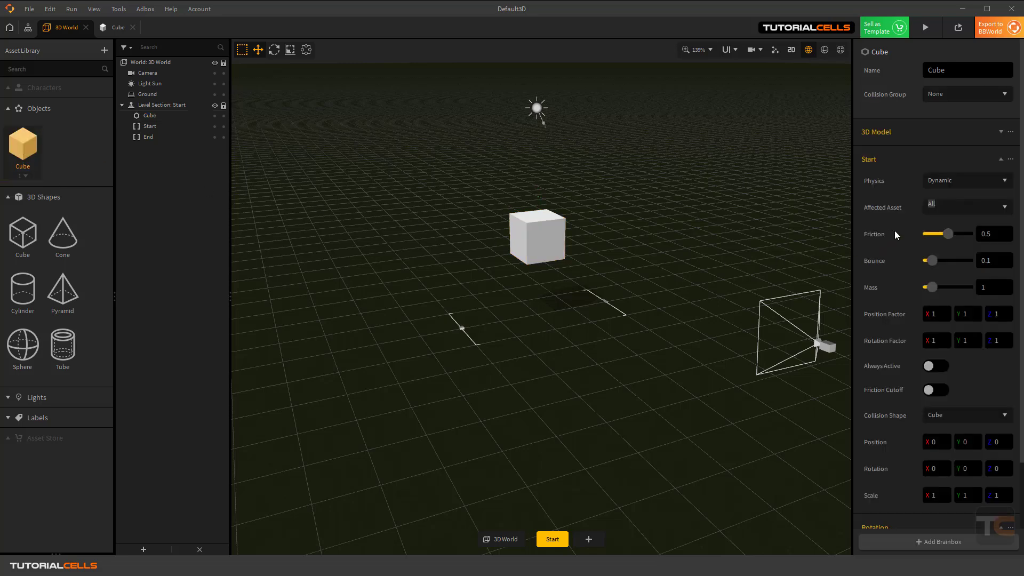
# Set Rotation Speed Z to 0 and X to 45, then preview the tumbling cube
pyautogui.click(1000, 160)
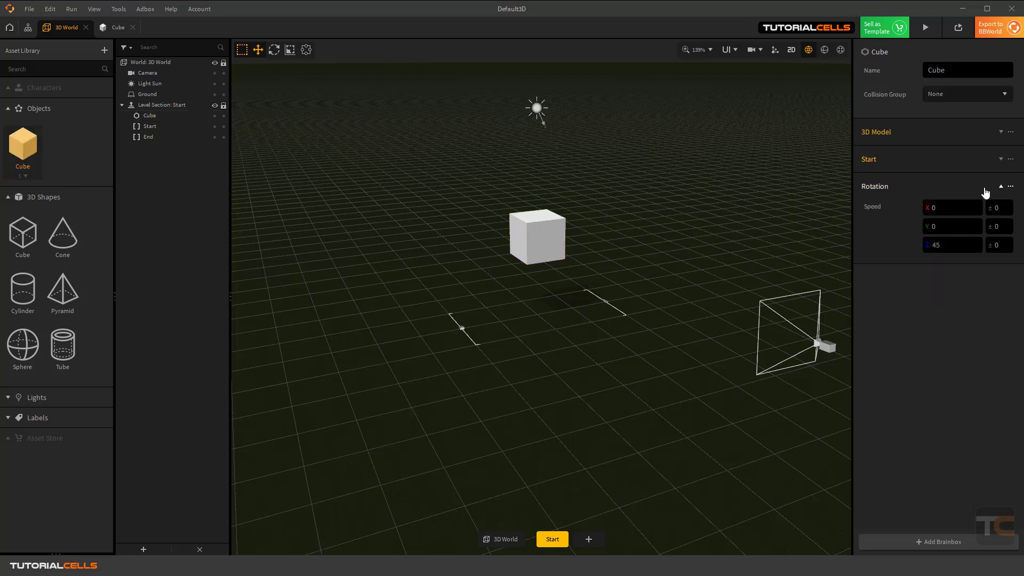
pyautogui.click(932, 246)
pyautogui.write('0')
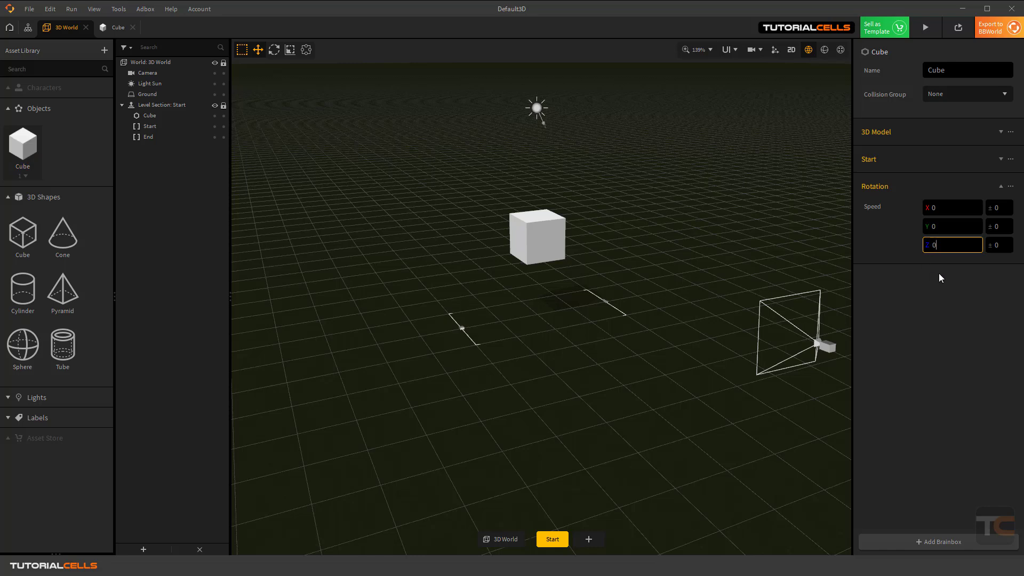
pyautogui.click(952, 207)
pyautogui.write('45')
pyautogui.press('Return')
pyautogui.click(999, 207)
pyautogui.click(925, 29)
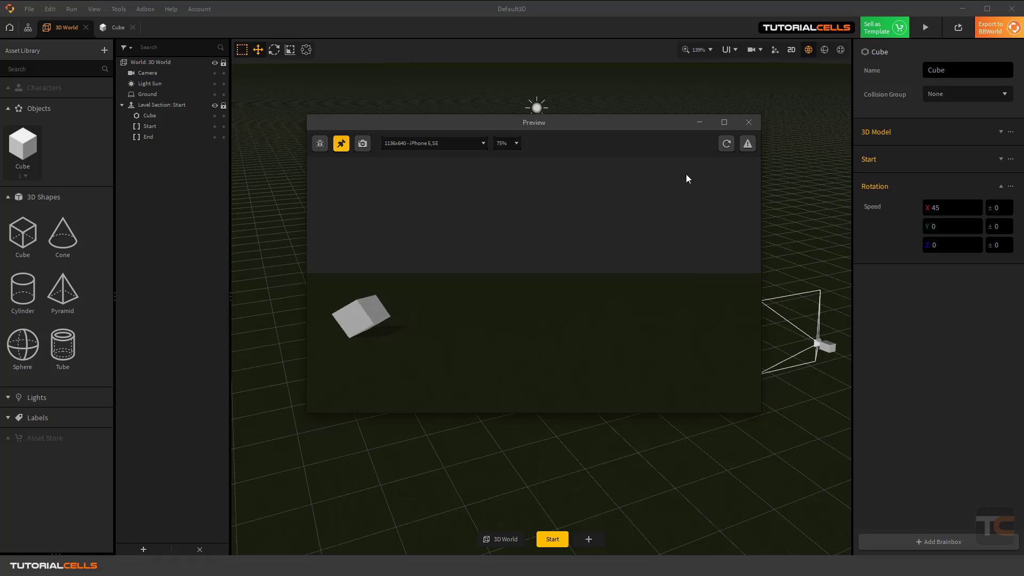
# Close the preview and reselect the Cube asset to show its Dynamic physics settings
pyautogui.click(749, 124)
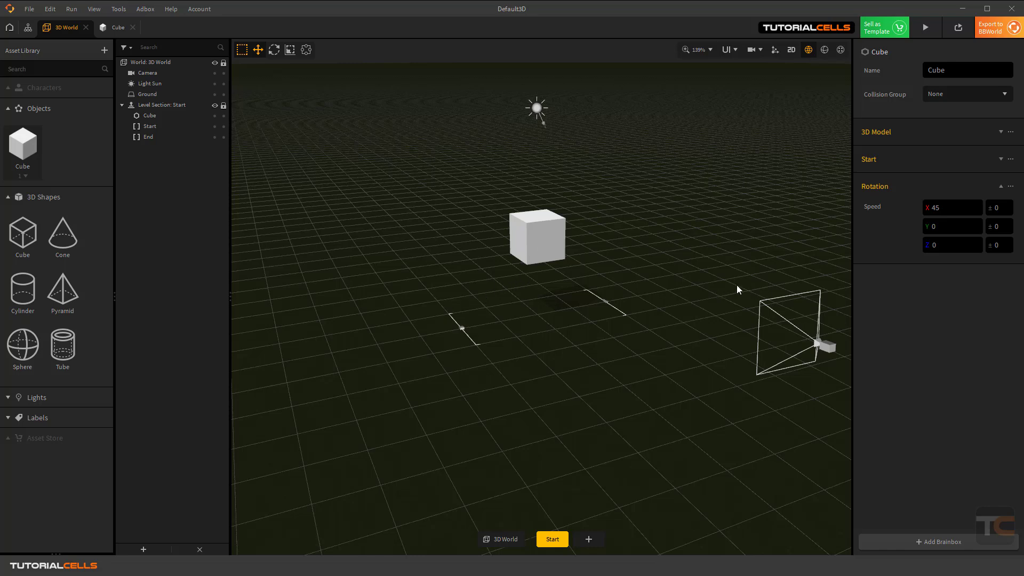
pyautogui.click(537, 246)
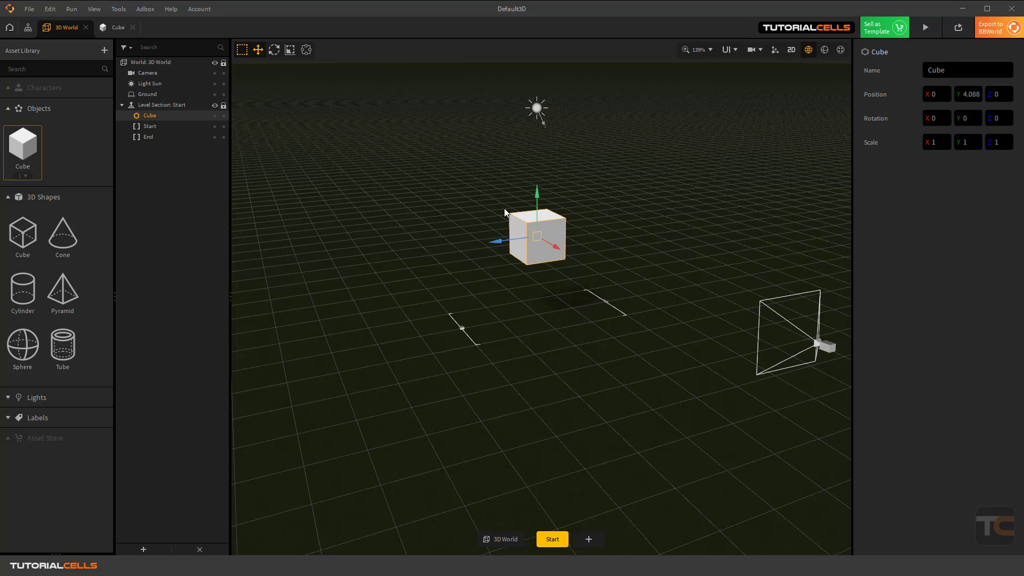
pyautogui.click(30, 154)
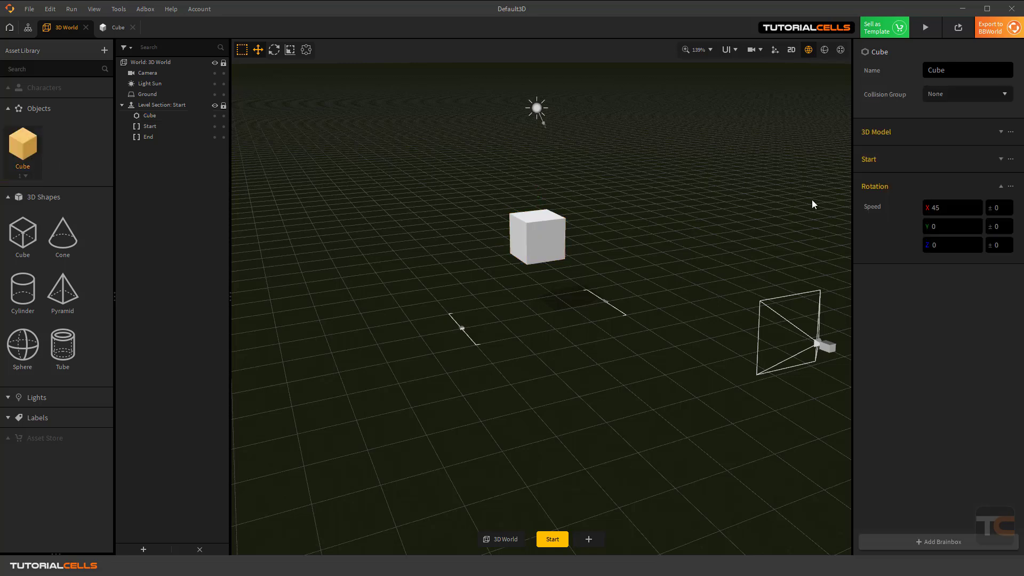
# Set the Cube's physics to Kinematic and preview it spinning in place
pyautogui.click(999, 162)
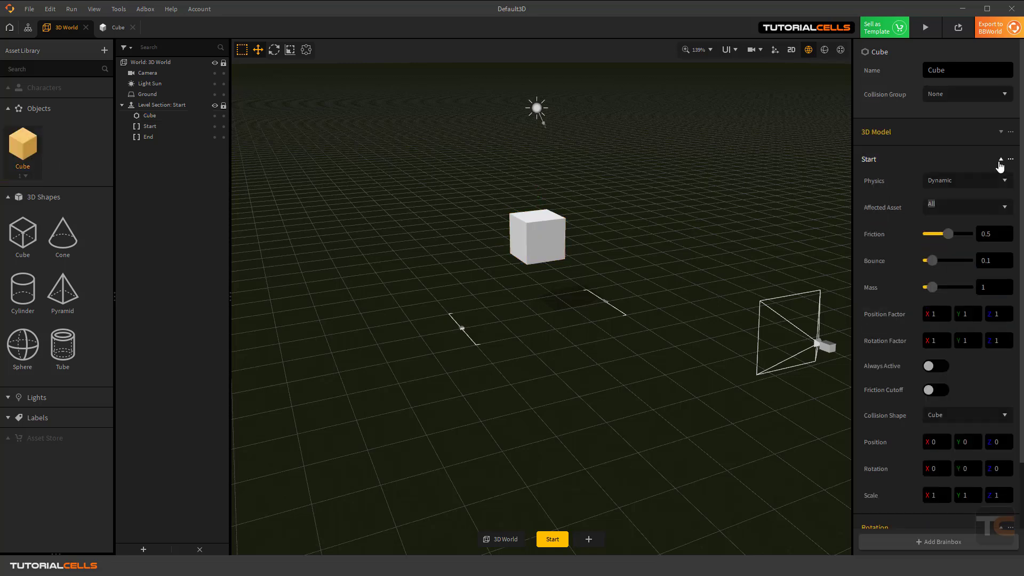
pyautogui.click(968, 181)
pyautogui.click(944, 247)
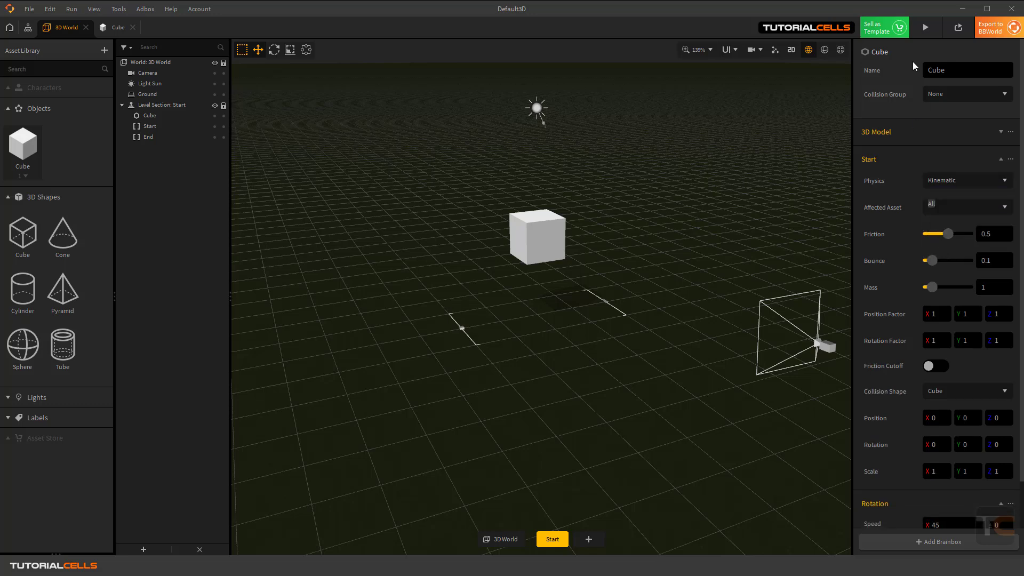
pyautogui.click(926, 27)
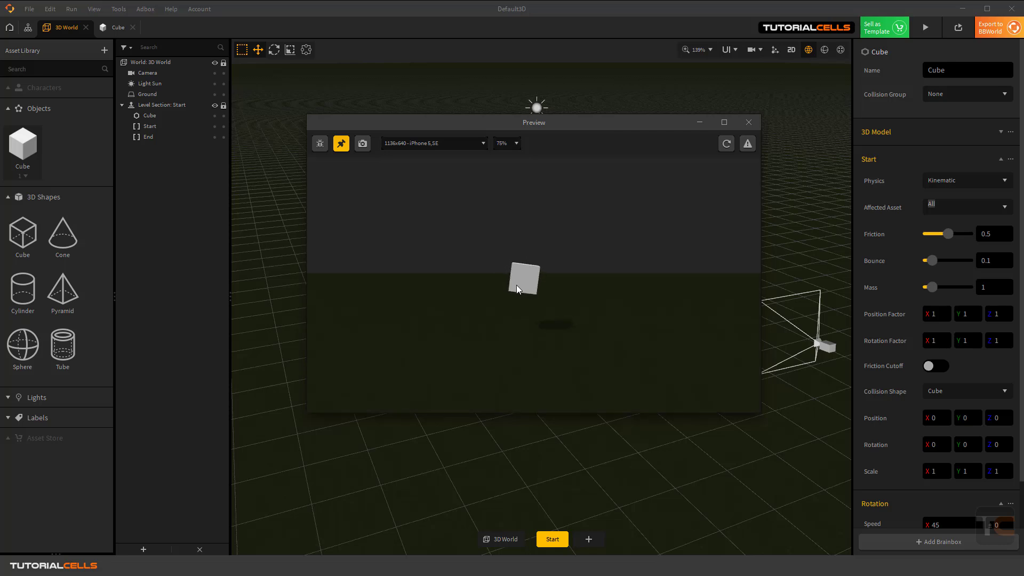
pyautogui.click(748, 122)
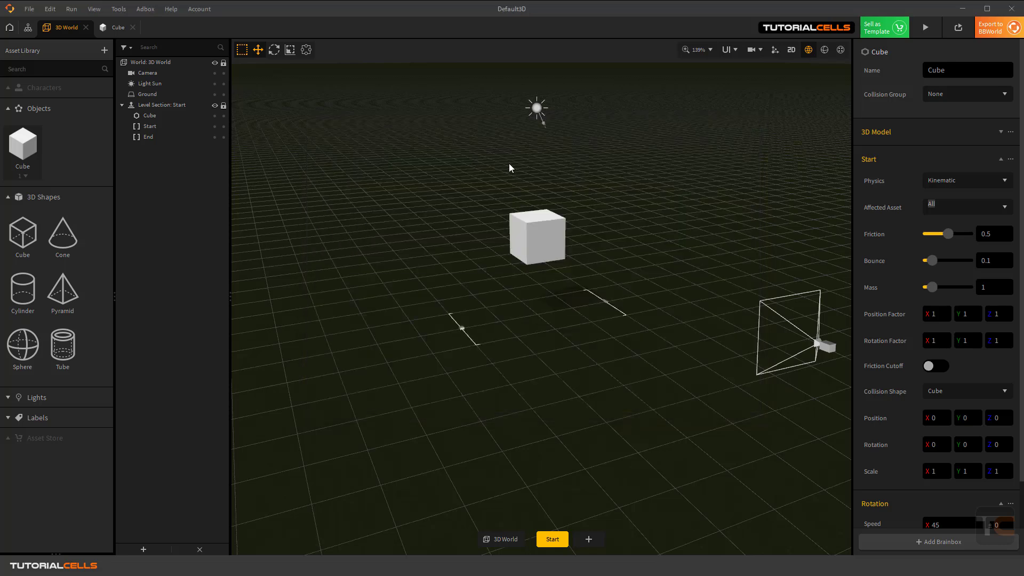